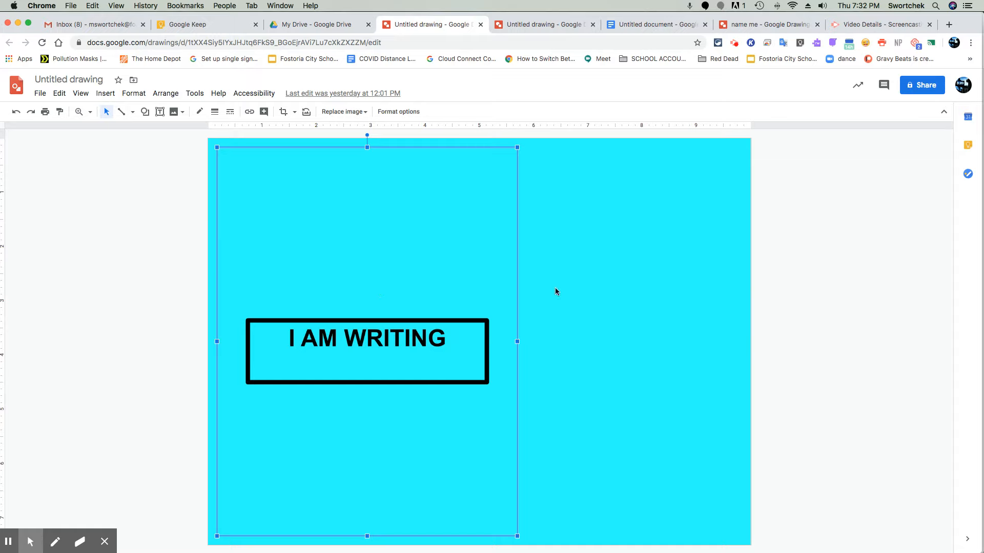
Step: Move the framed 'I AM WRITING' graphic and set the drawing's background to transparent
drag(466, 337, 553, 328)
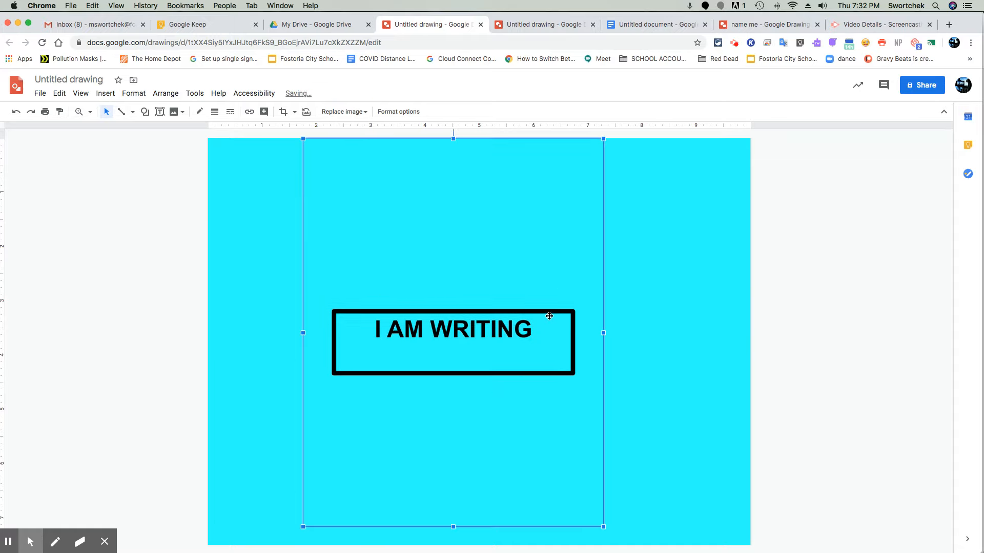
right_click(623, 311)
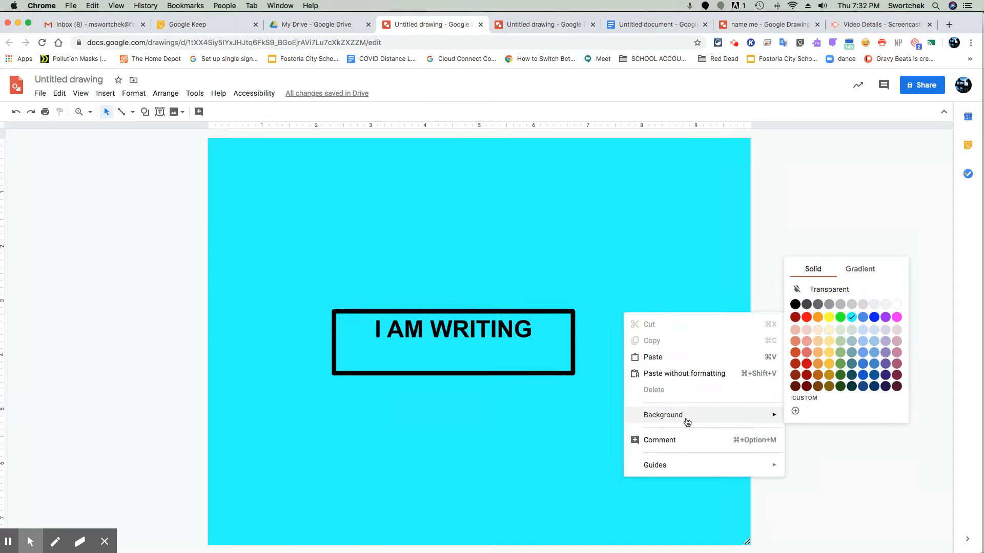
mouse_move(734, 415)
click(805, 290)
Step: Reposition and resize the 'I AM WRITING' box on the transparent canvas, then deselect it
drag(567, 313, 595, 324)
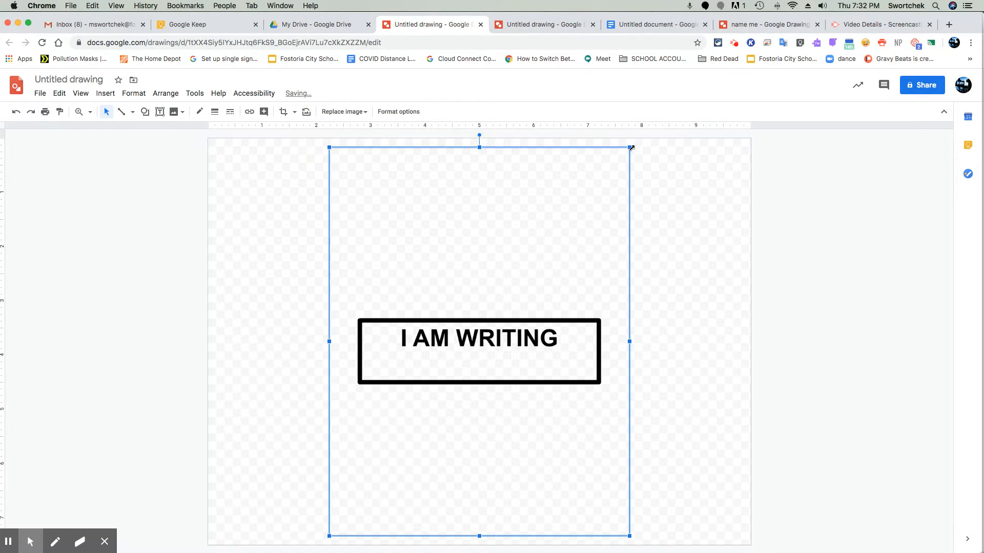
drag(547, 296, 451, 298)
drag(509, 509, 602, 536)
drag(591, 463, 589, 408)
click(791, 383)
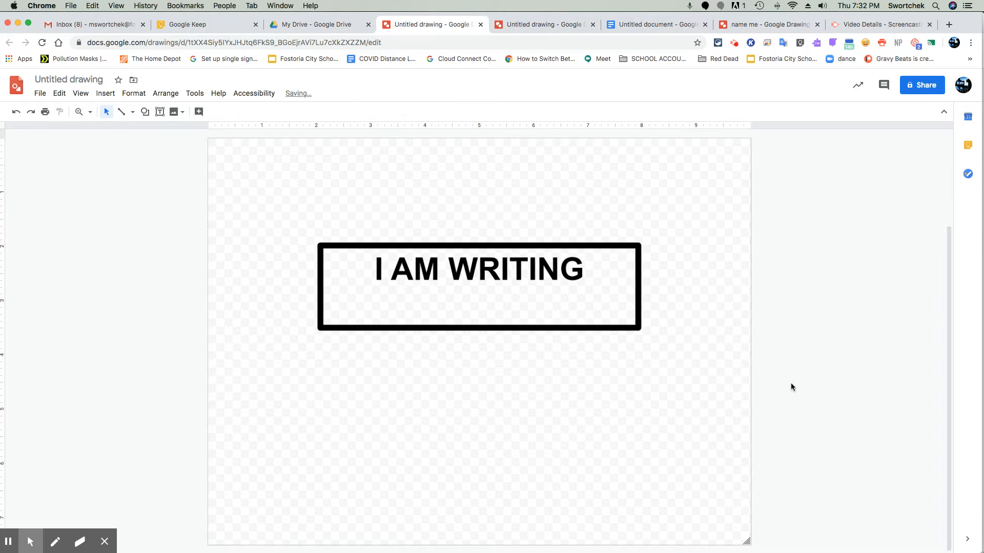
click(567, 315)
click(822, 402)
Step: Download the drawing as a JPEG image
click(40, 93)
mouse_move(55, 195)
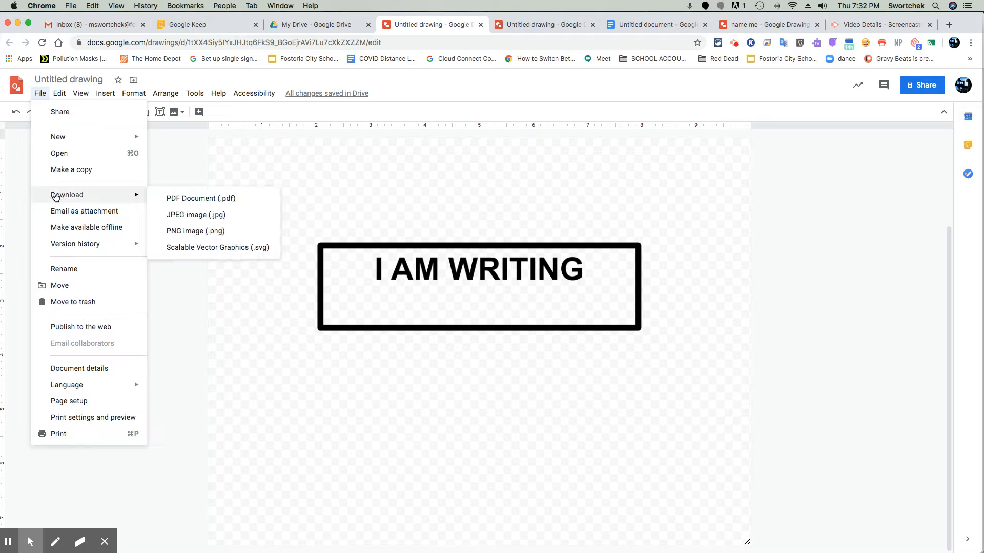
click(194, 218)
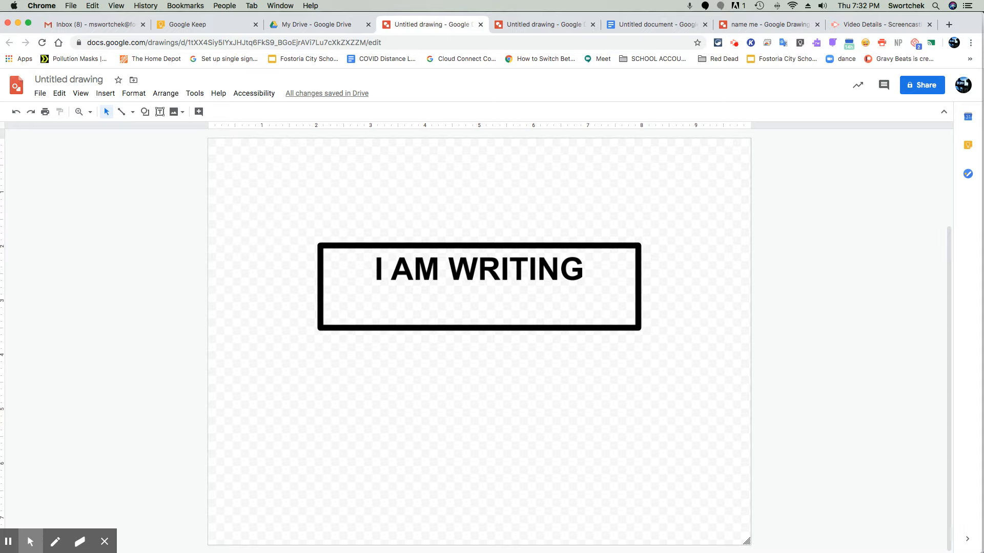
Step: Download the drawing as a PNG image
click(40, 93)
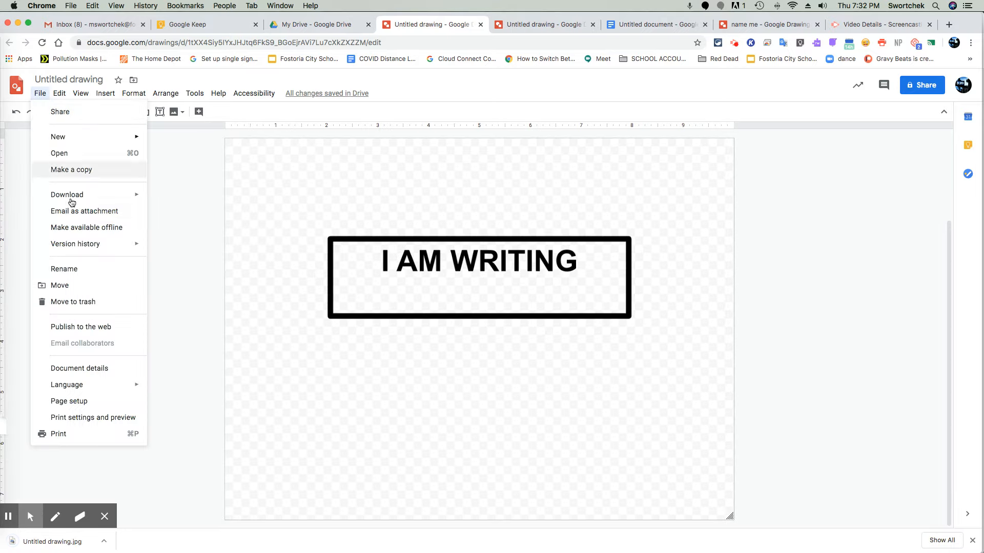
mouse_move(97, 193)
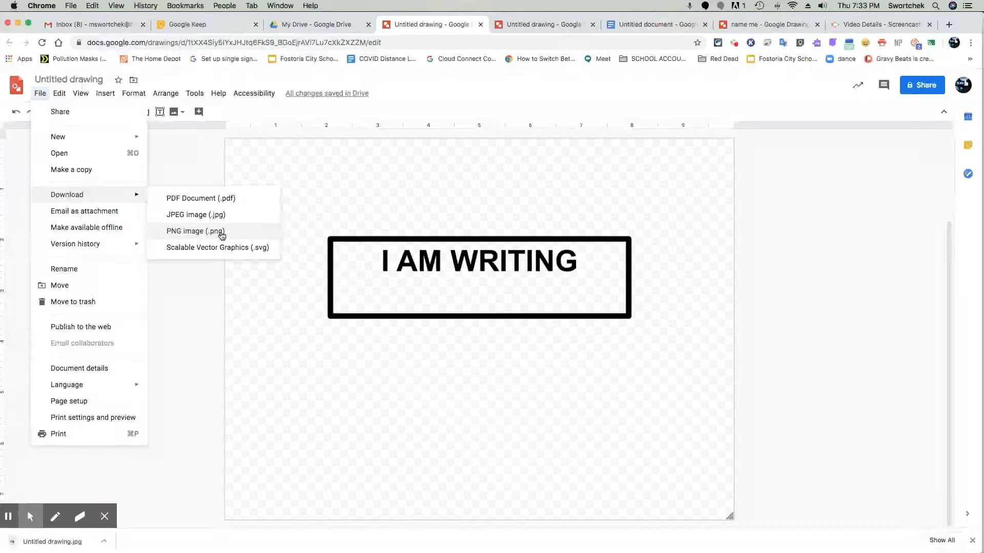
click(220, 232)
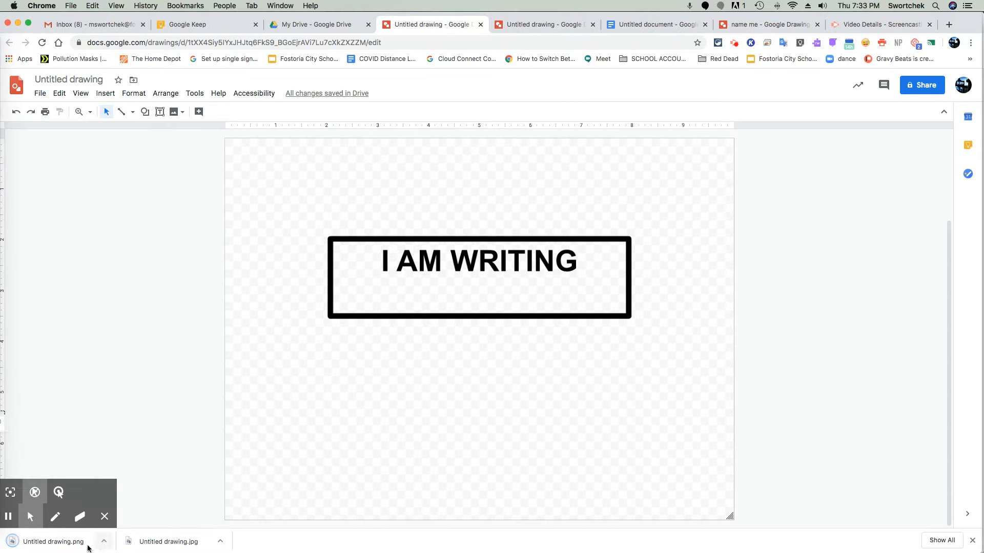
Step: Open the downloaded PNG and JPG images in Preview to compare their backgrounds, then close both windows
click(73, 547)
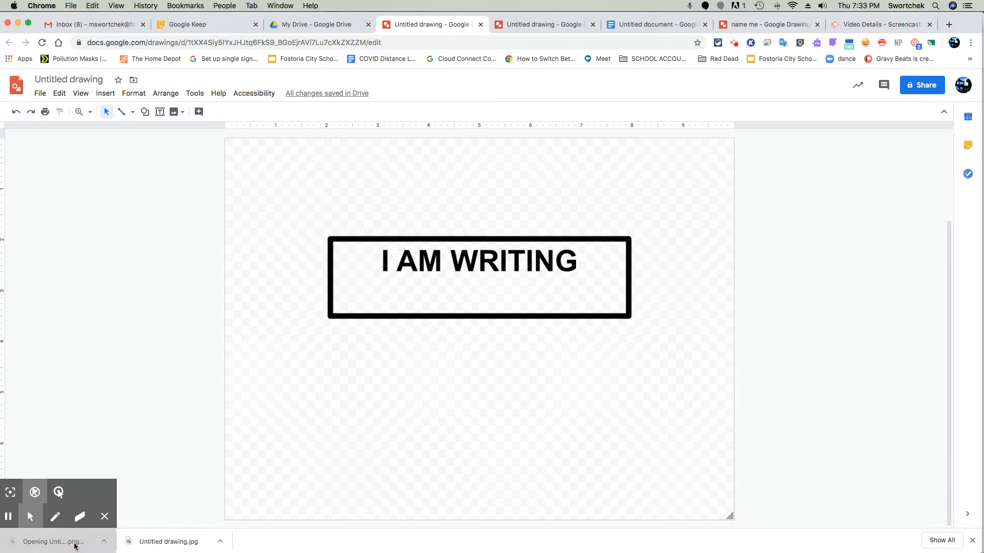
click(157, 542)
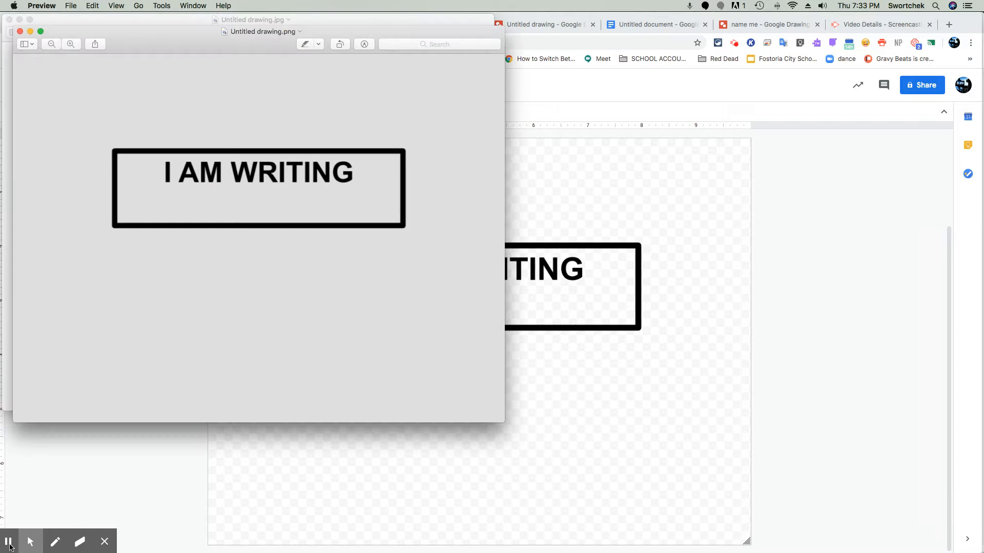
drag(303, 41, 645, 84)
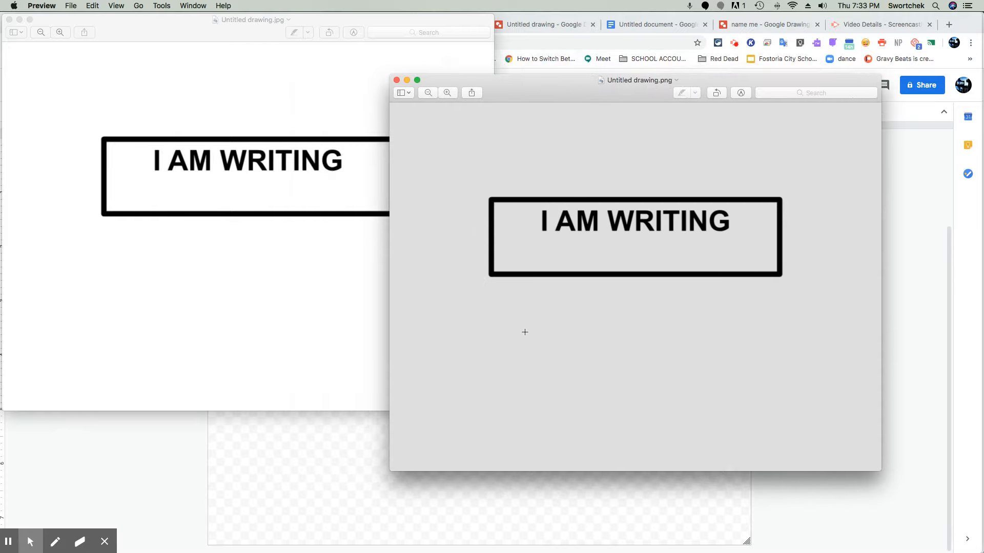
click(245, 70)
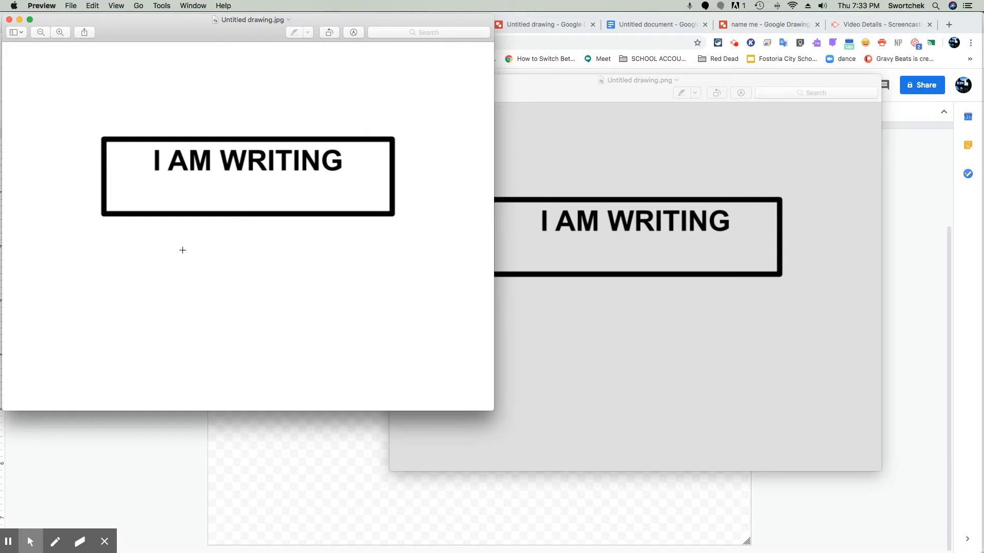
click(9, 19)
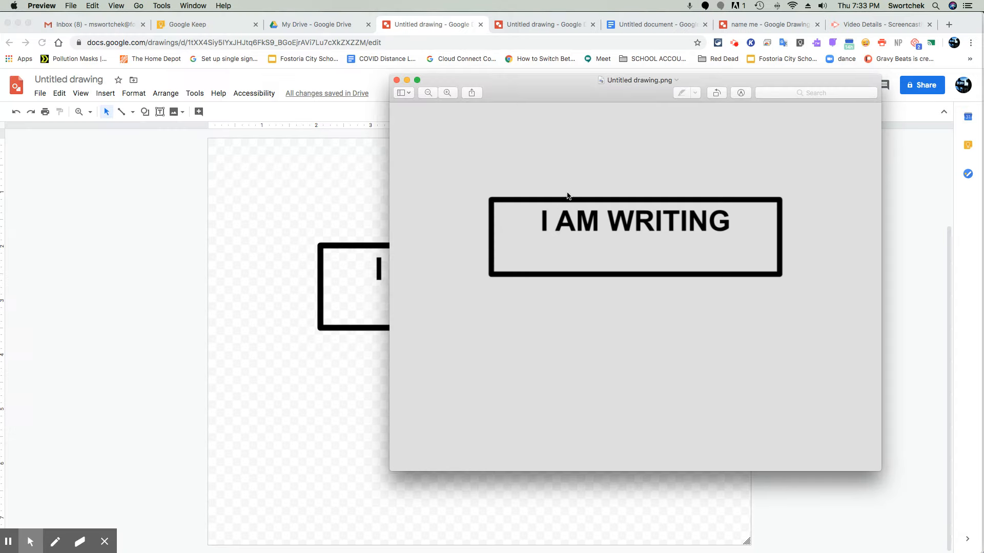
click(396, 80)
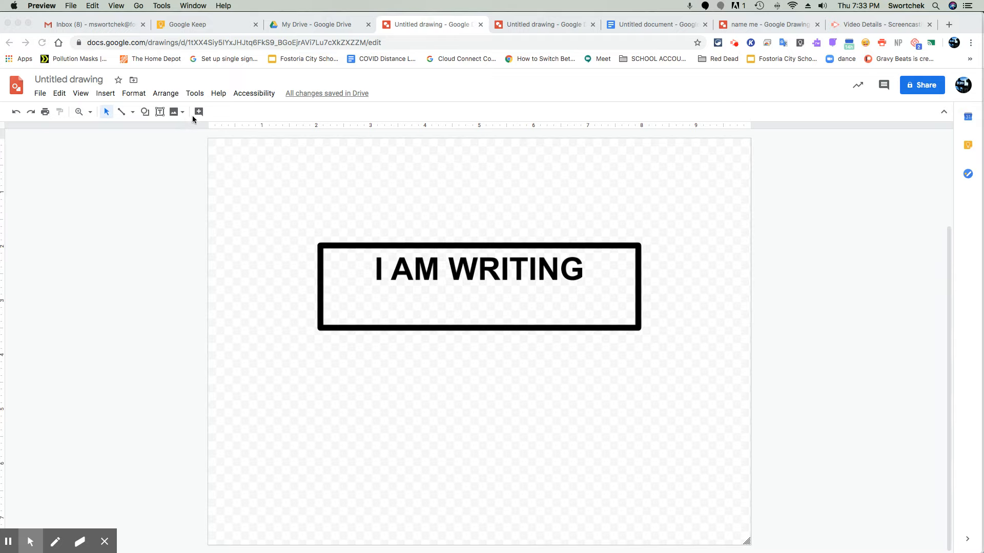
Step: Switch to the letterhead drawing and move its text block off the page to the side
click(511, 24)
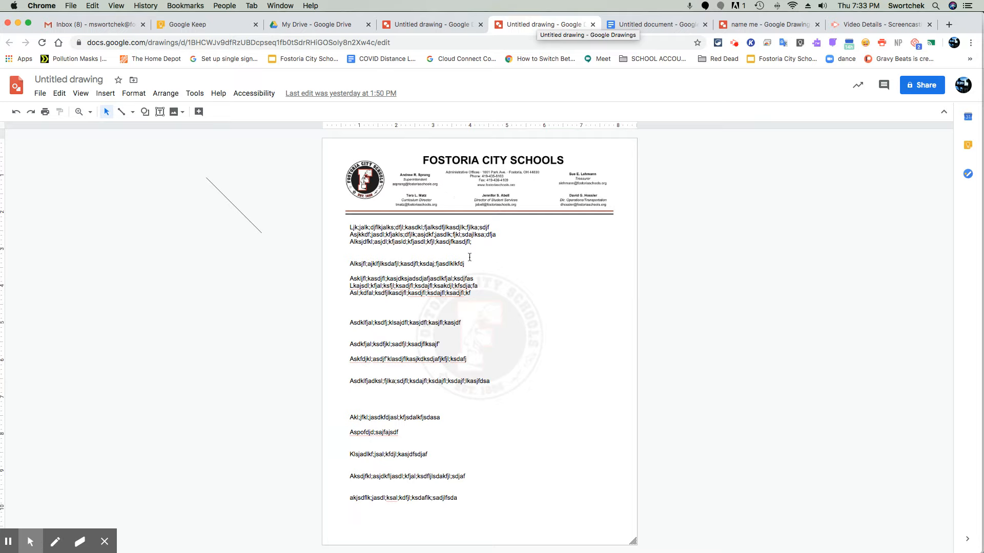
click(458, 310)
click(684, 252)
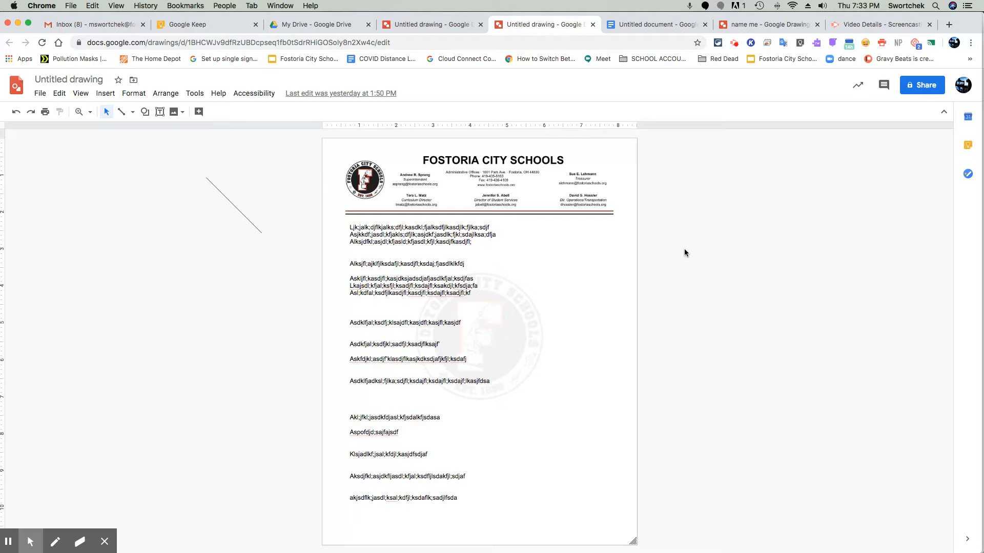
click(398, 334)
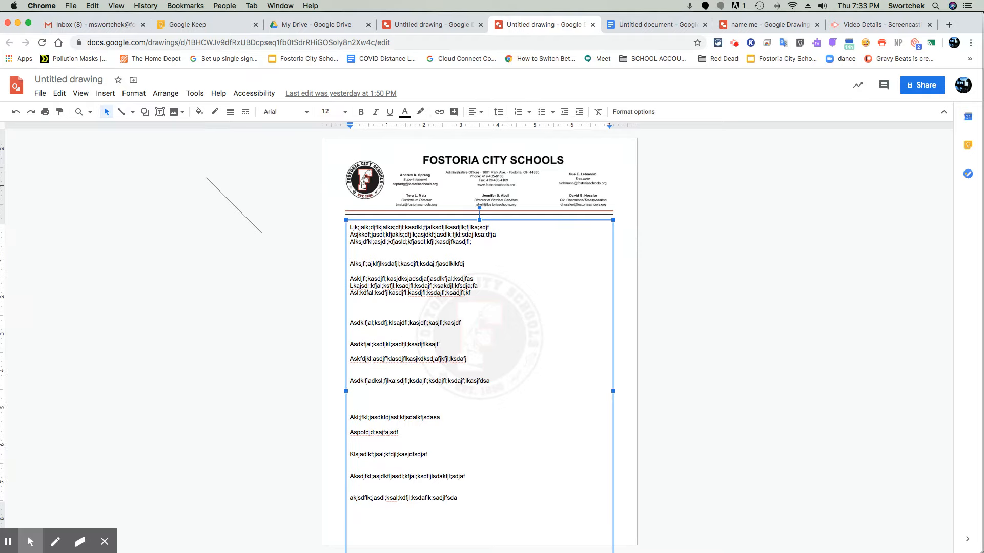
drag(565, 222, 262, 219)
Step: Select the school logo watermark image and inspect its adjustment options and the page setup
click(504, 311)
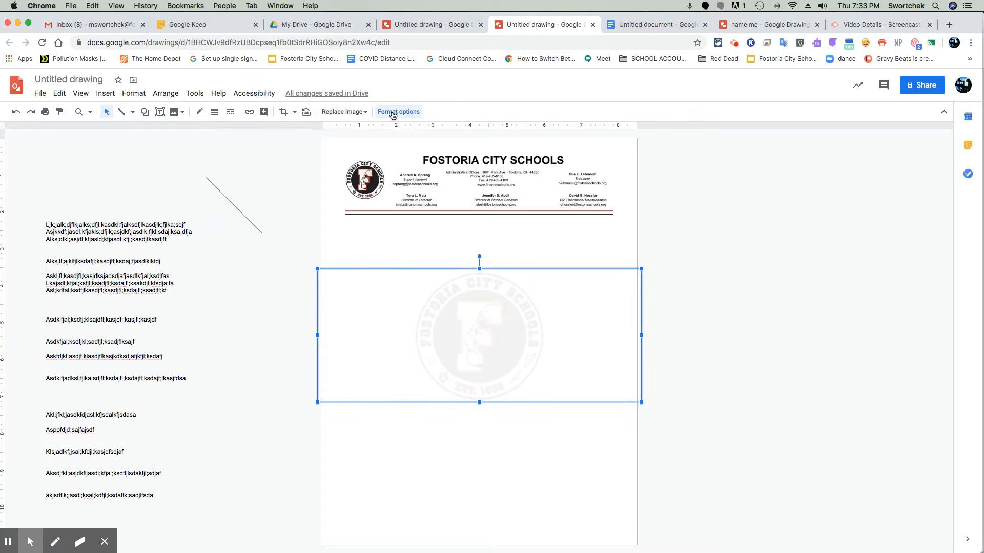
click(394, 111)
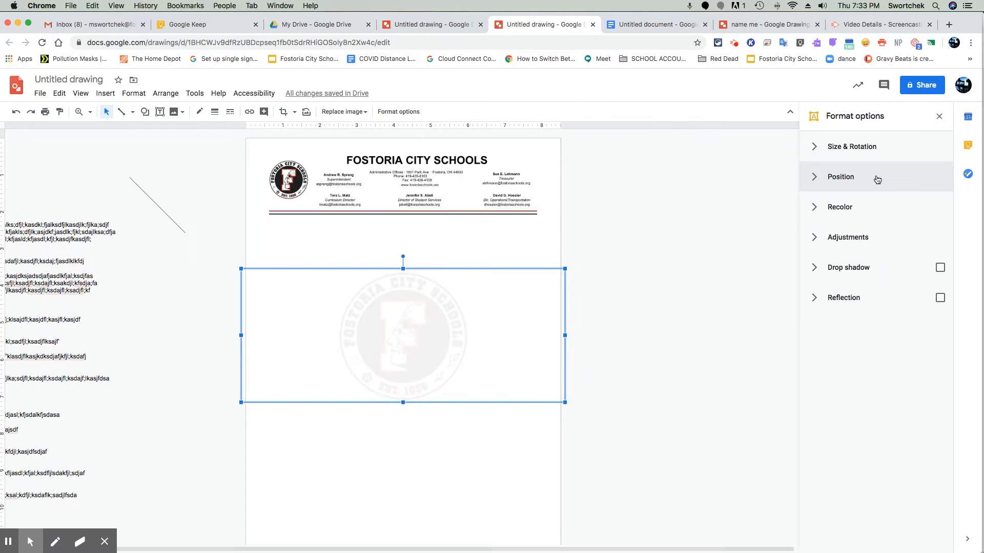
click(823, 239)
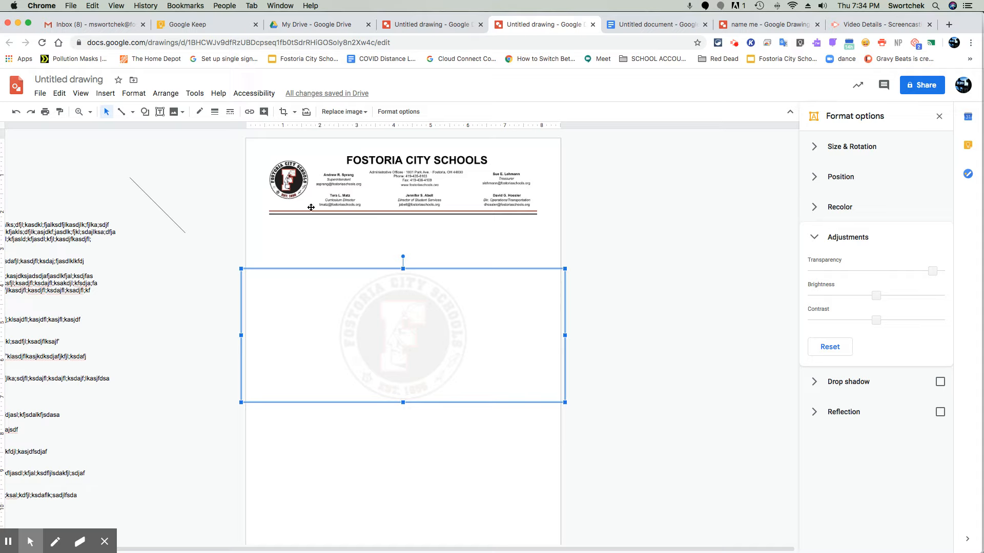
click(41, 94)
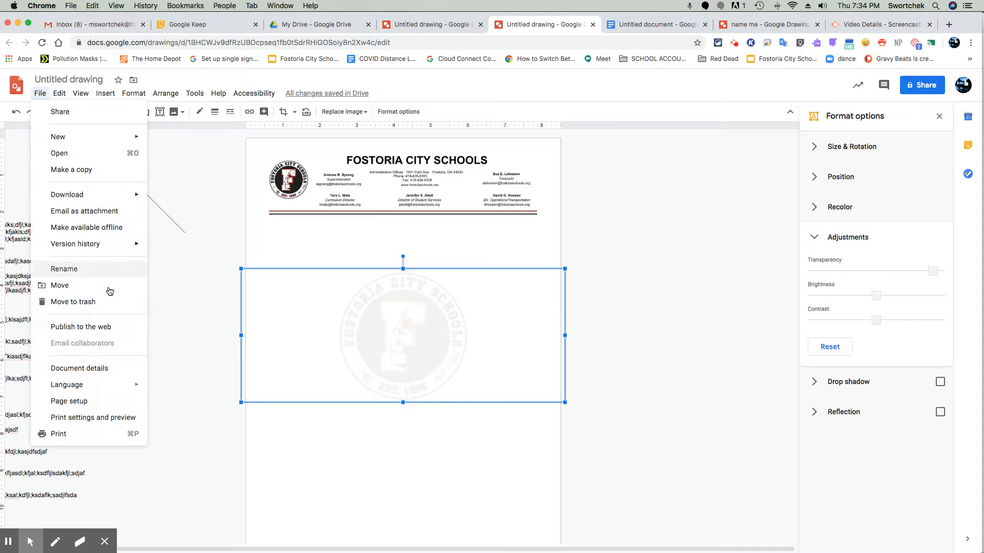
click(97, 401)
click(536, 353)
click(587, 317)
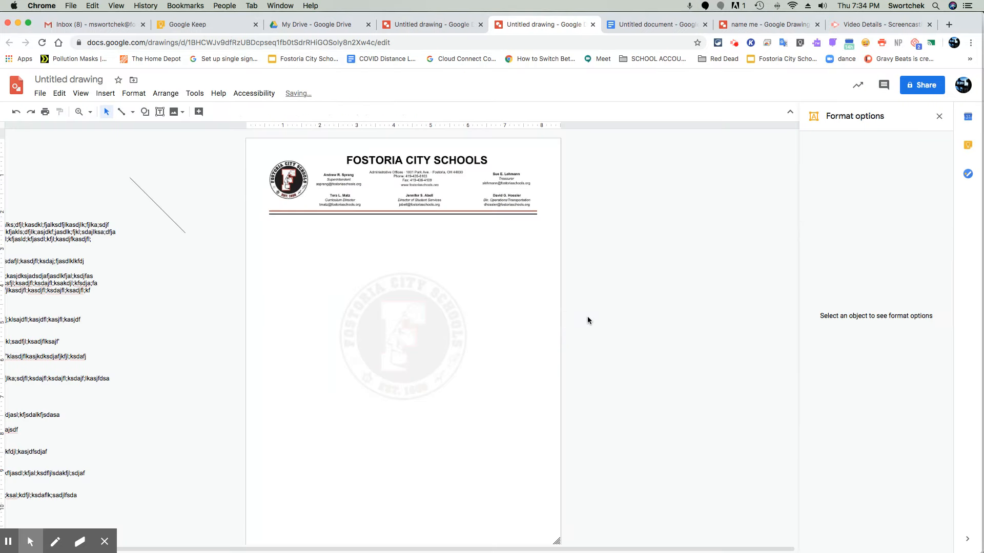
Step: Move the text block back onto the letterhead page below the header
click(61, 221)
click(60, 243)
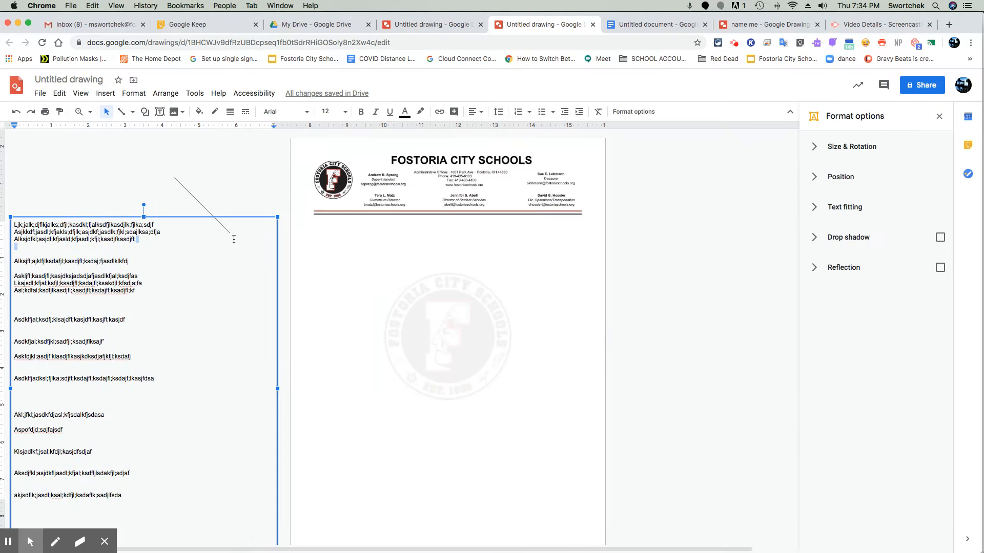
drag(174, 217, 473, 223)
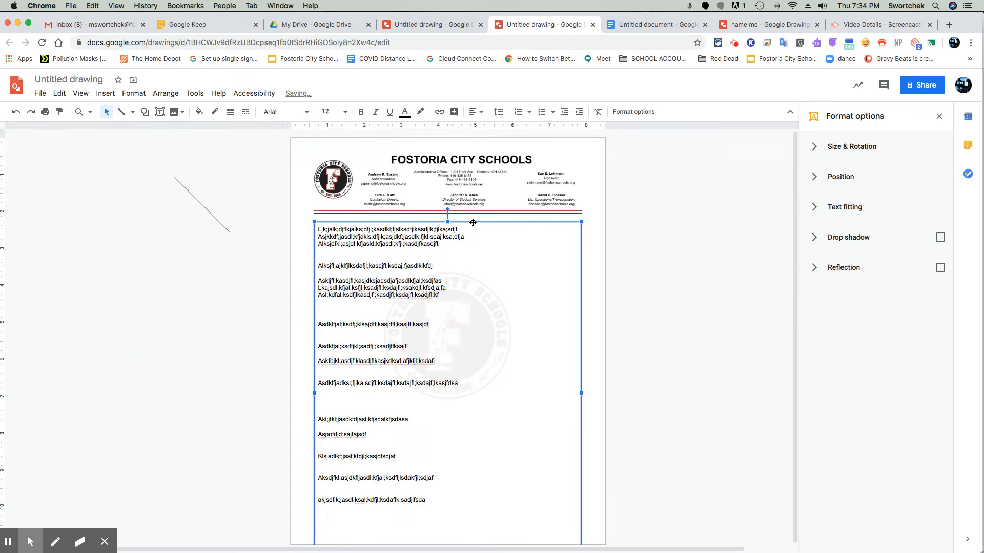
click(650, 218)
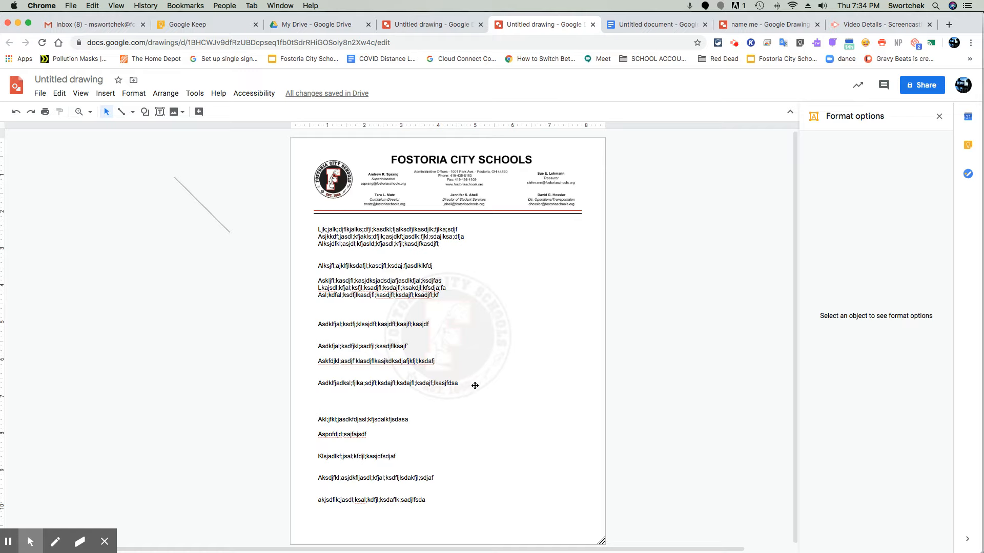
Step: In the blank Untitled document, insert the 'I AM WRITING' drawing from Drive, linked to its source
click(408, 23)
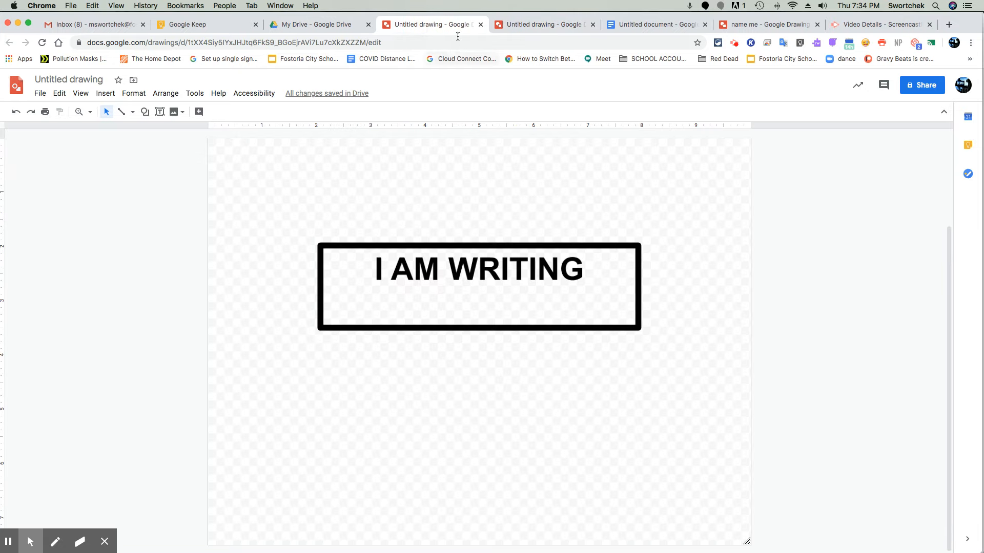
click(542, 26)
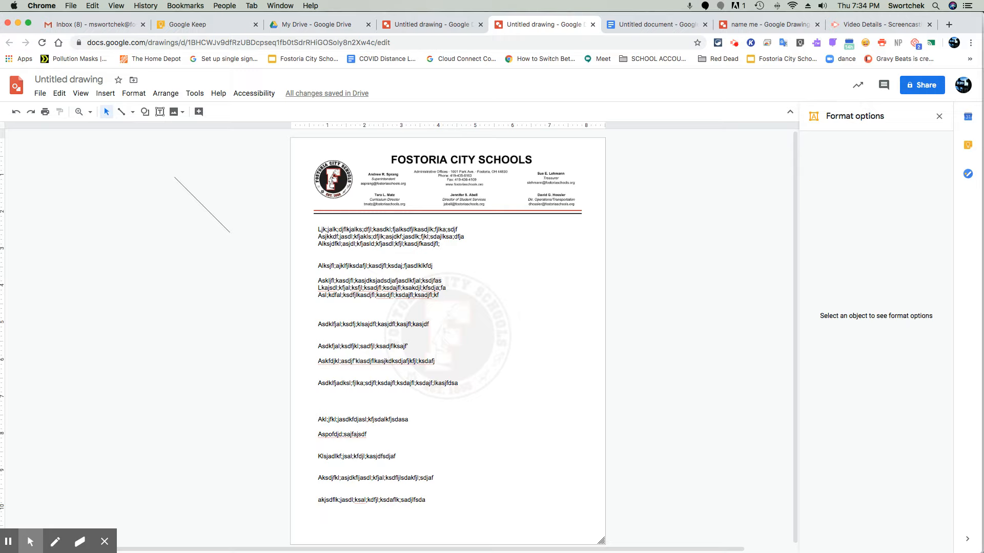
click(640, 25)
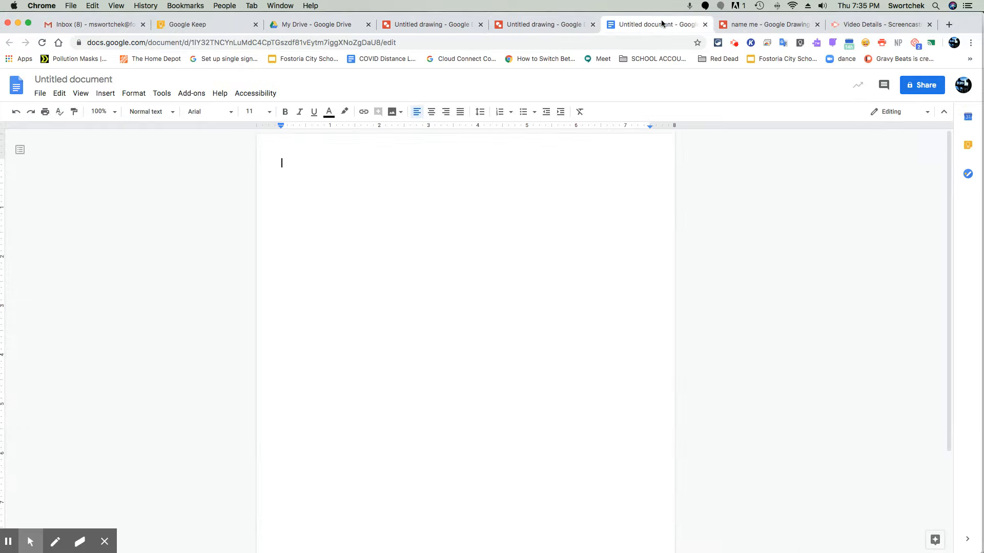
click(106, 96)
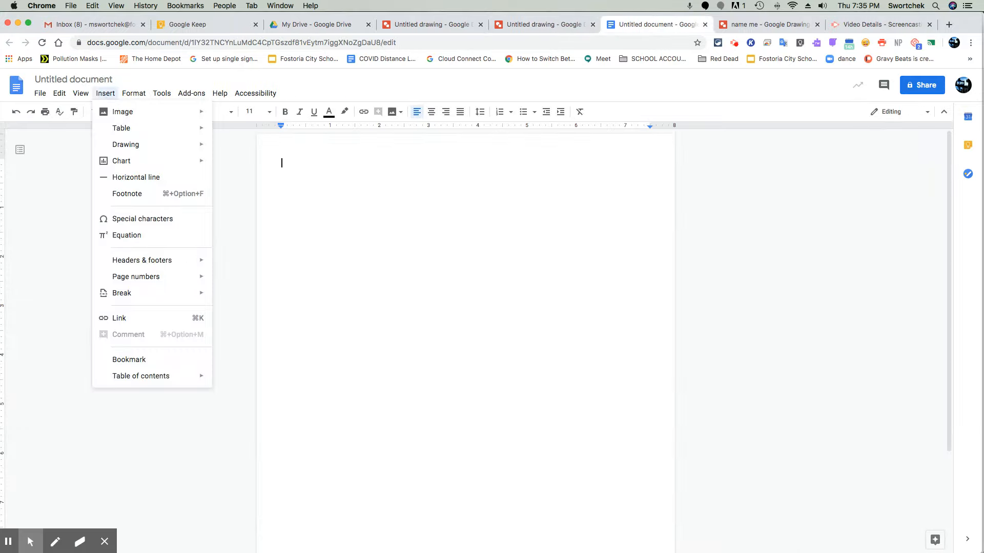
mouse_move(115, 110)
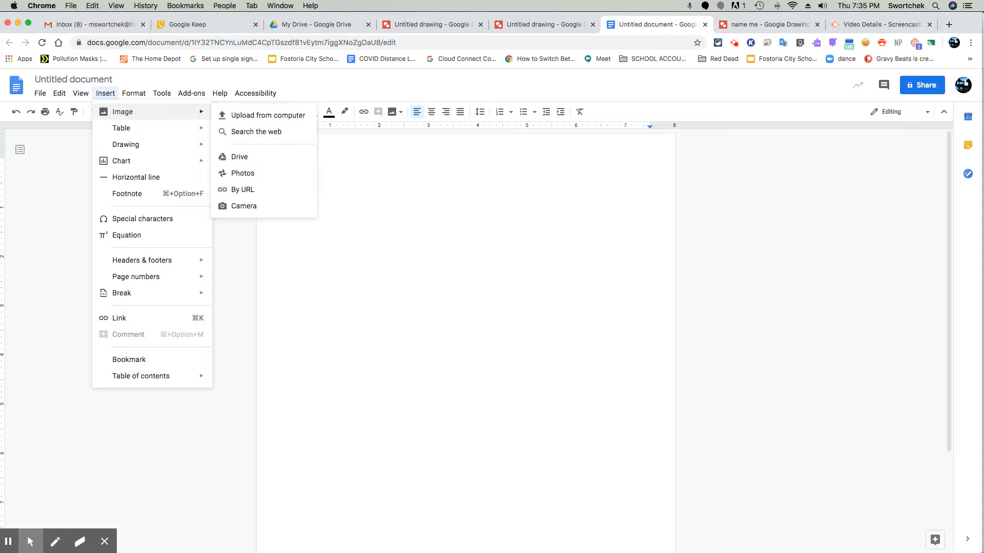
mouse_move(134, 149)
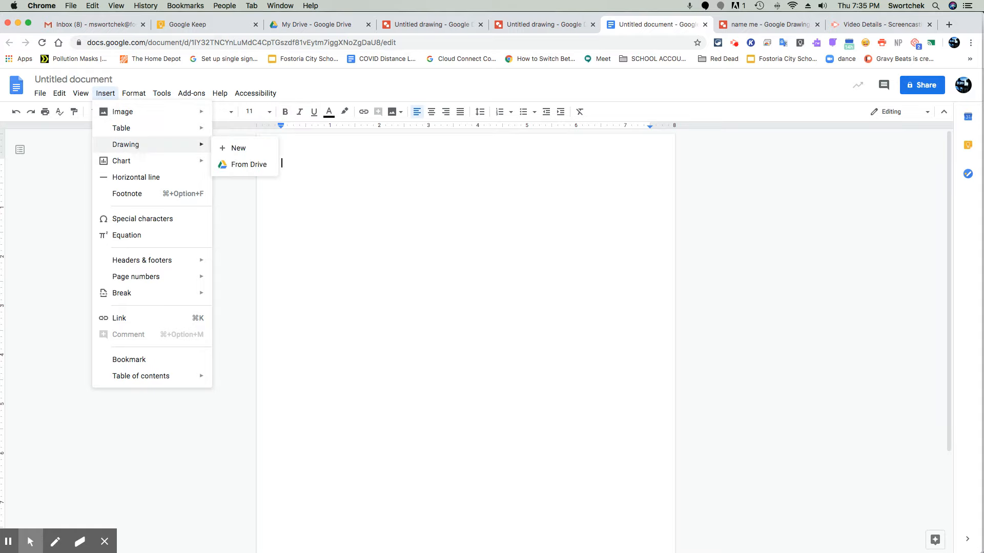
click(240, 163)
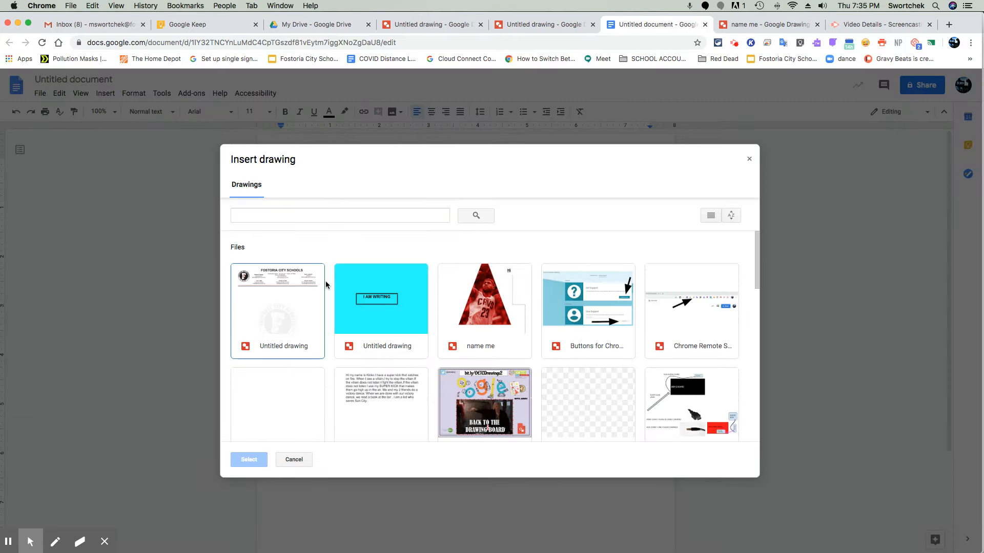
click(495, 321)
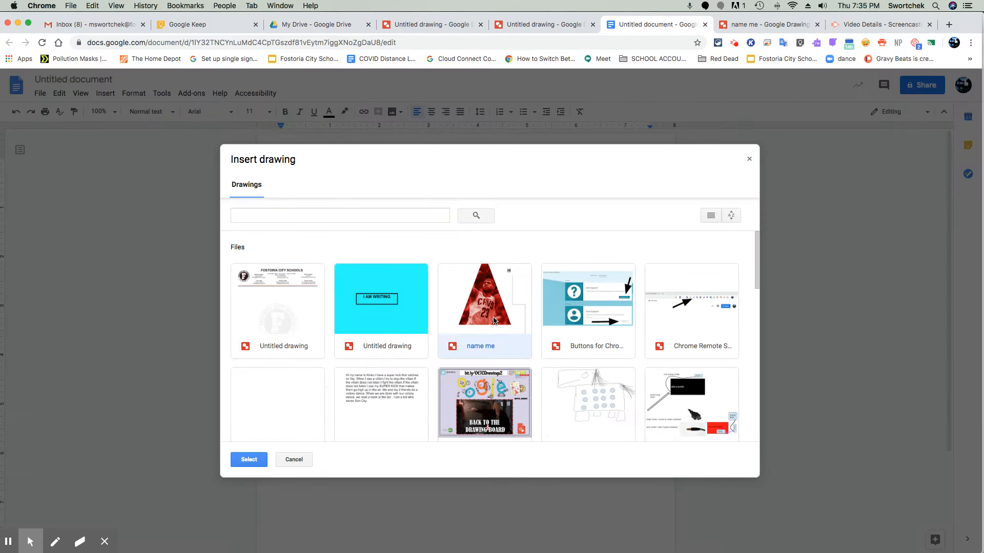
click(417, 301)
click(248, 460)
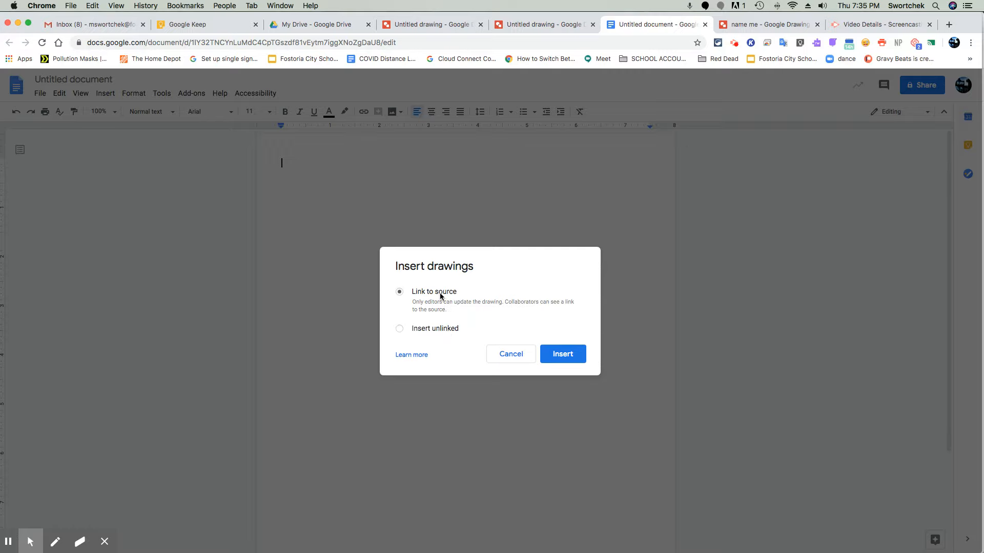
click(578, 355)
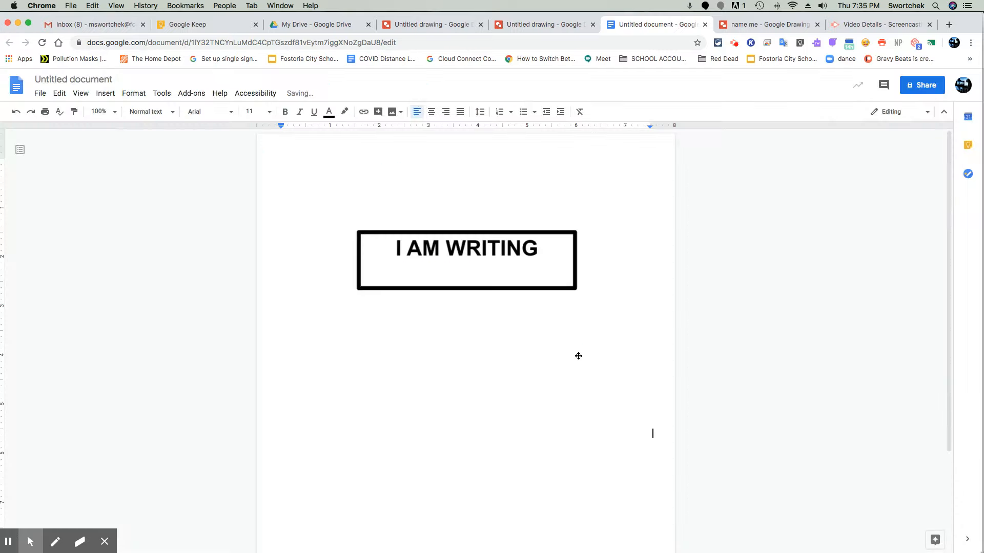
Step: Select the inserted drawing in the document and inspect its link options
click(500, 252)
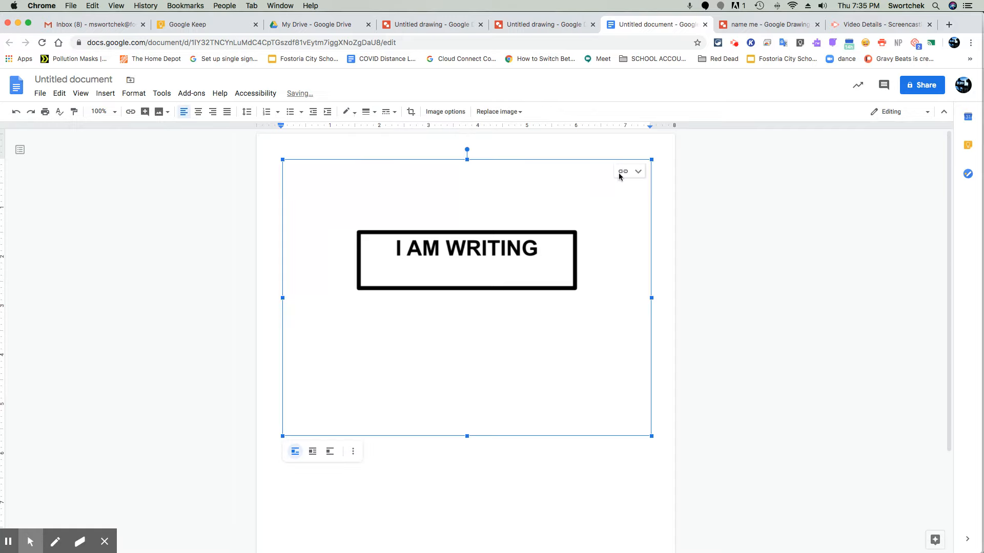
click(639, 173)
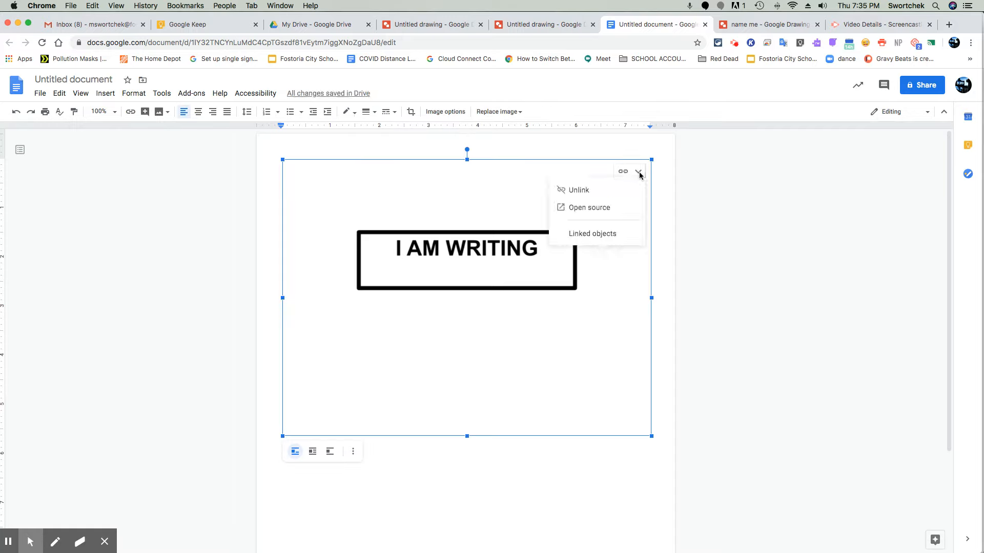
click(638, 171)
click(671, 118)
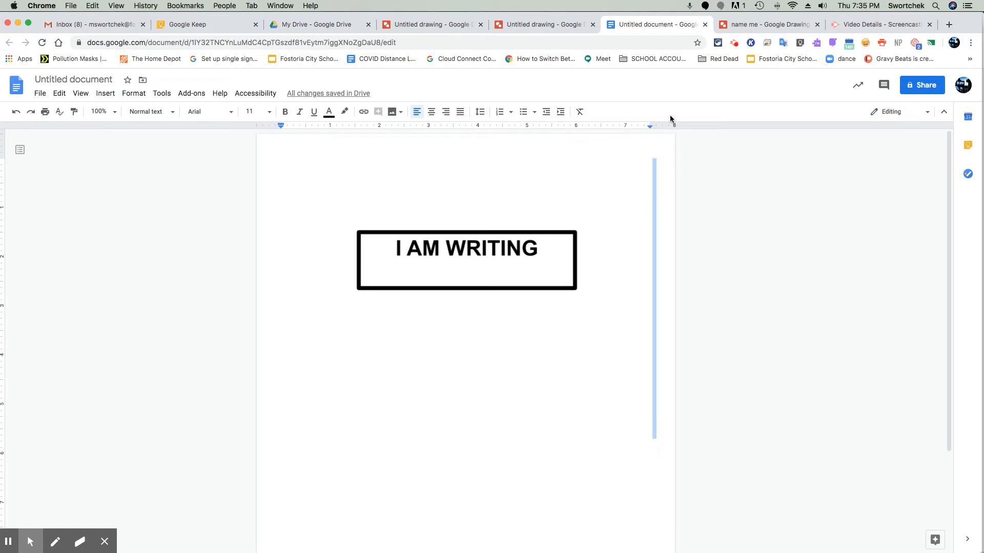
Step: Set the 'I AM WRITING' drawing's page background to orange, then update the linked drawing in the document
click(519, 25)
click(461, 24)
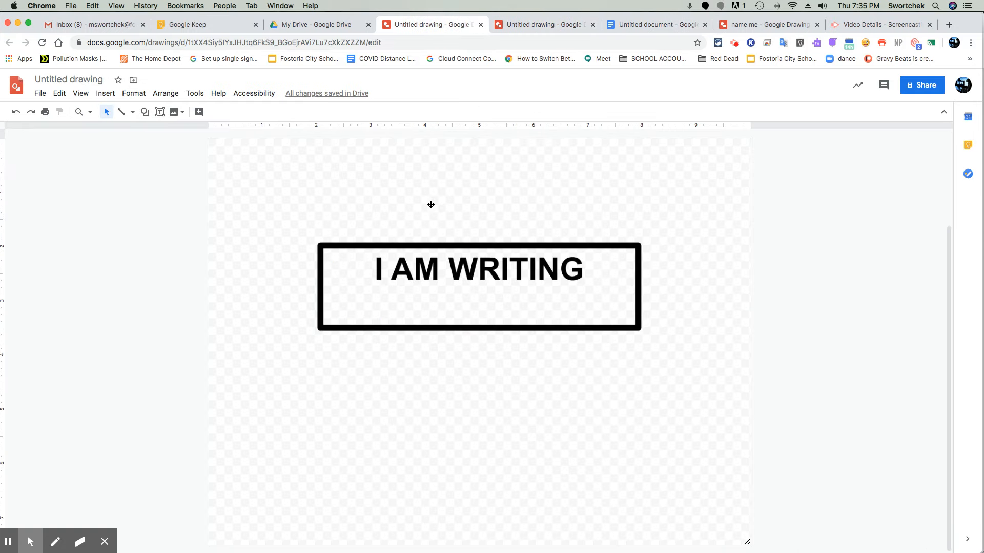
right_click(328, 193)
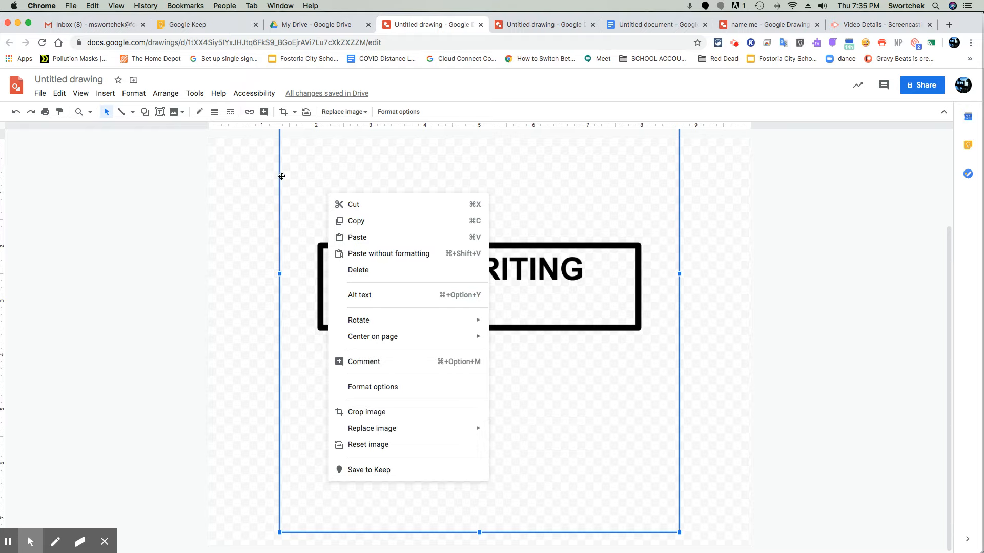
right_click(247, 178)
mouse_move(314, 288)
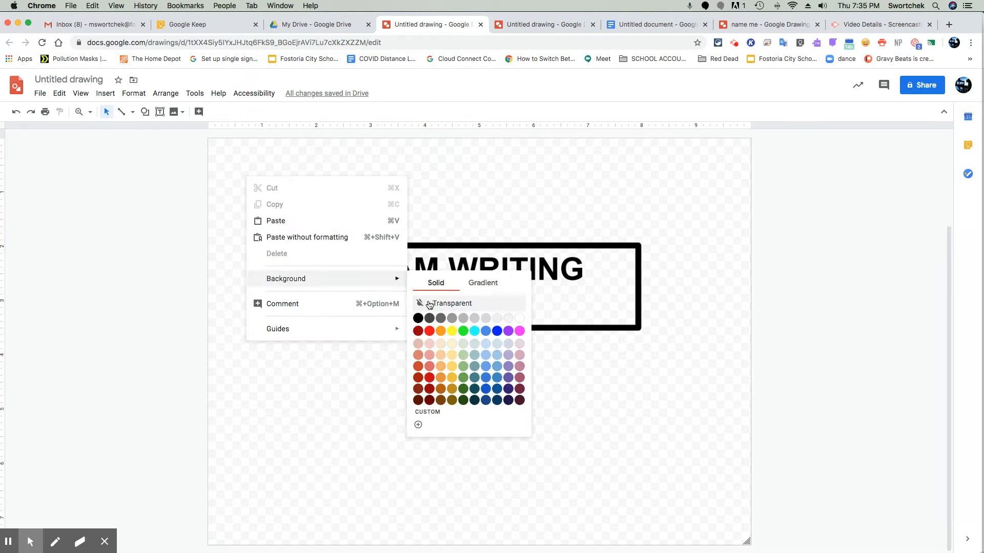
click(439, 332)
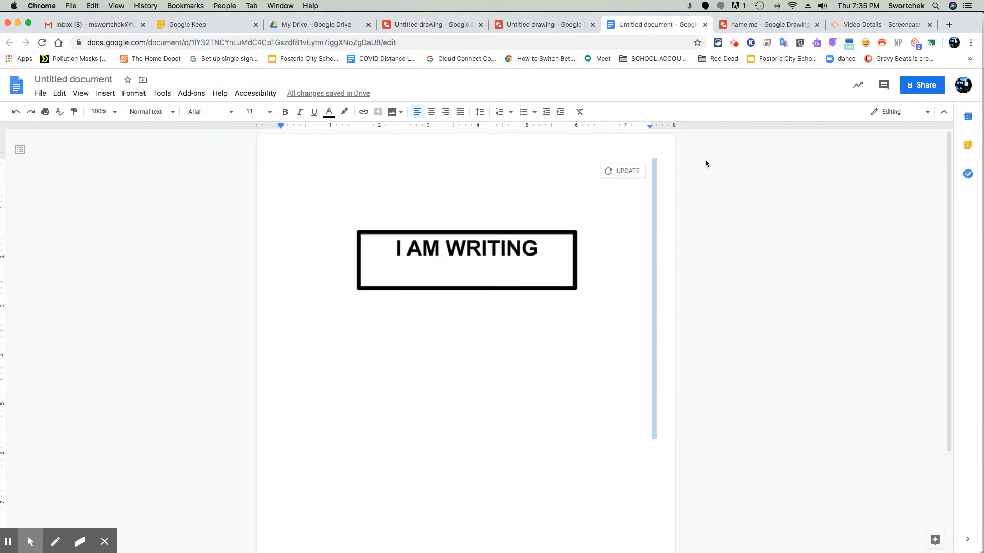
click(627, 172)
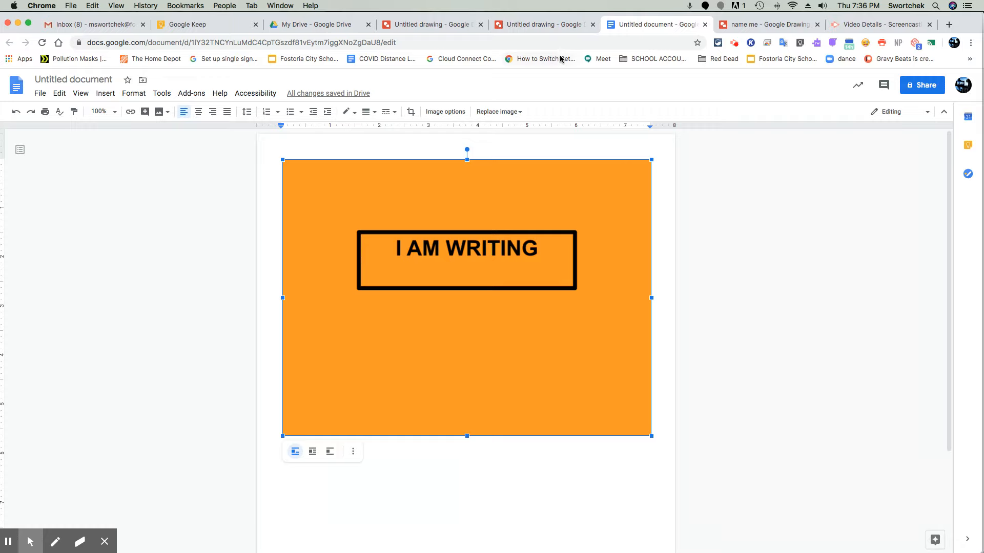
Step: Switch back to the letterhead drawing
click(527, 25)
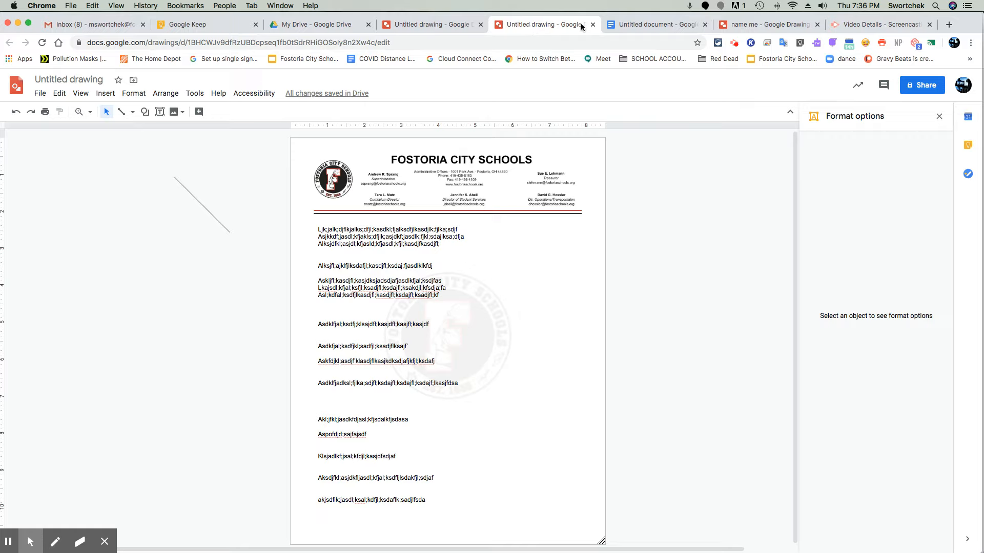